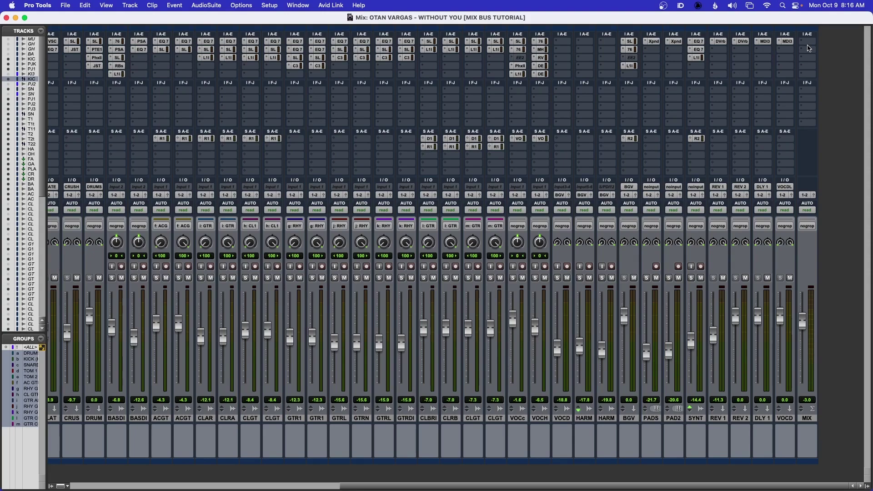
Select bars 61–69, from the CHORUS 2 marker to the B marker, then return to the mixer
{"action": "key", "text": "super+equal"}
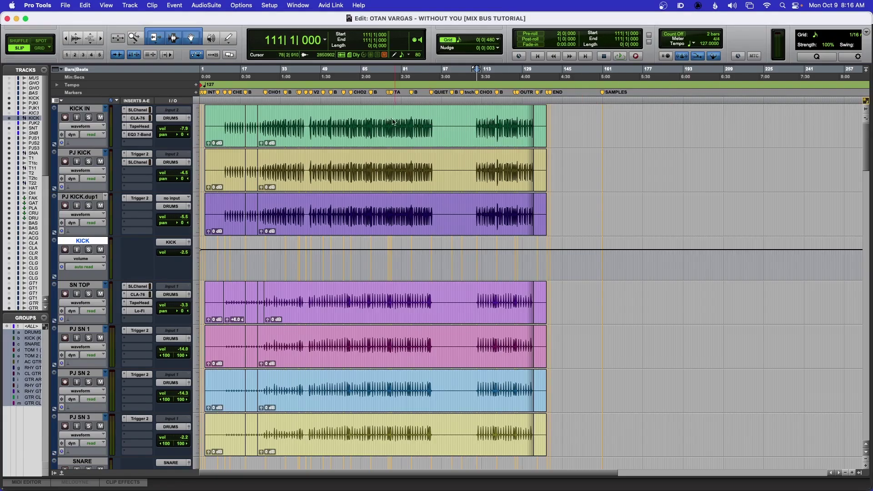
{"action": "left_click", "coordinate": [353, 94]}
{"action": "scroll", "coordinate": [399, 106], "scroll_direction": "right", "scroll_amount": 3}
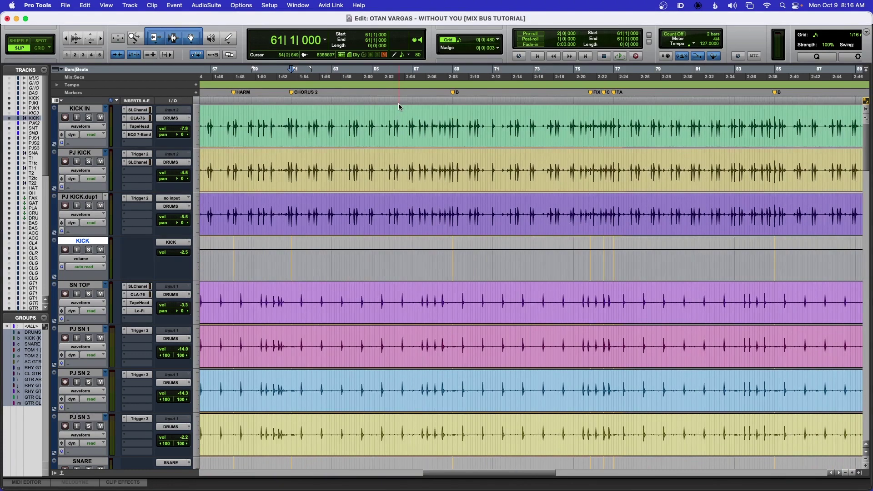
{"action": "scroll", "coordinate": [399, 106], "scroll_direction": "left", "scroll_amount": 3}
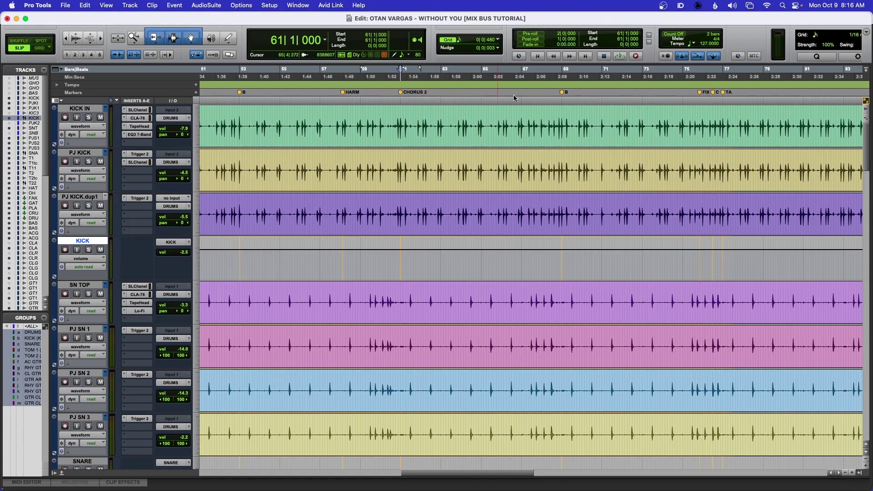
{"action": "left_click", "coordinate": [564, 93], "text": "shift"}
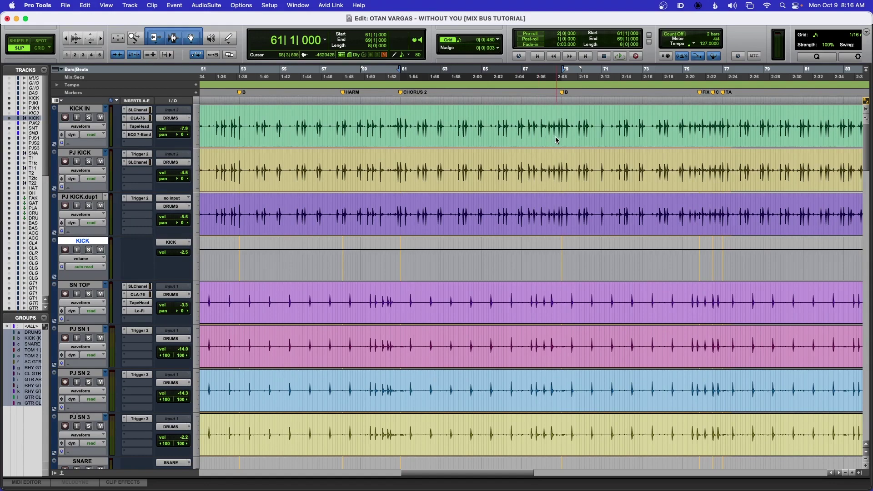
{"action": "key", "text": "super+equal"}
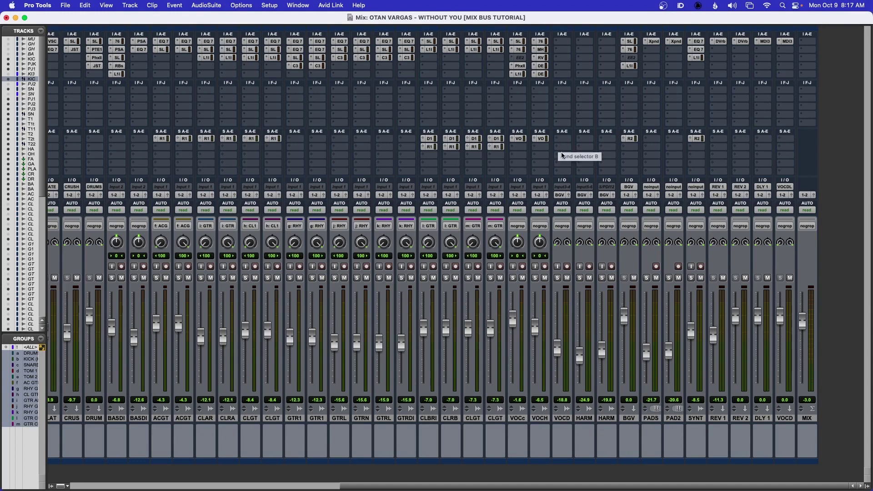
Play back the selected chorus section, then stop playback
{"action": "key", "text": "space"}
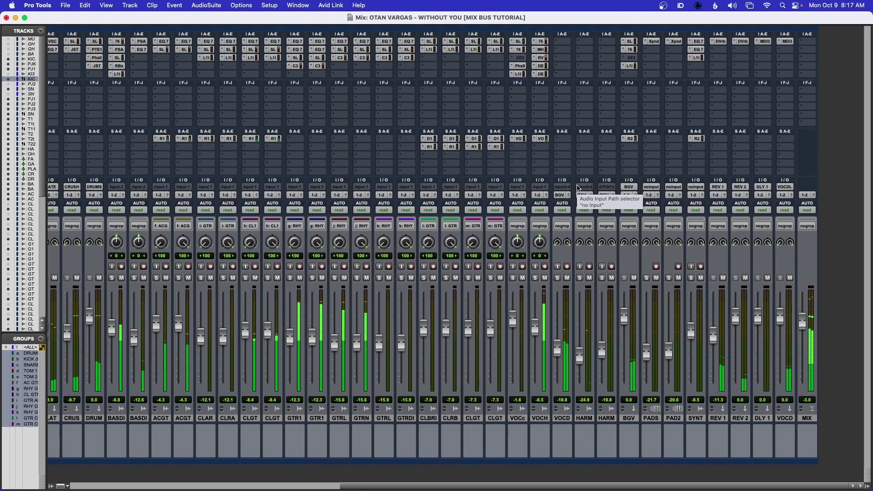
{"action": "key", "text": "space"}
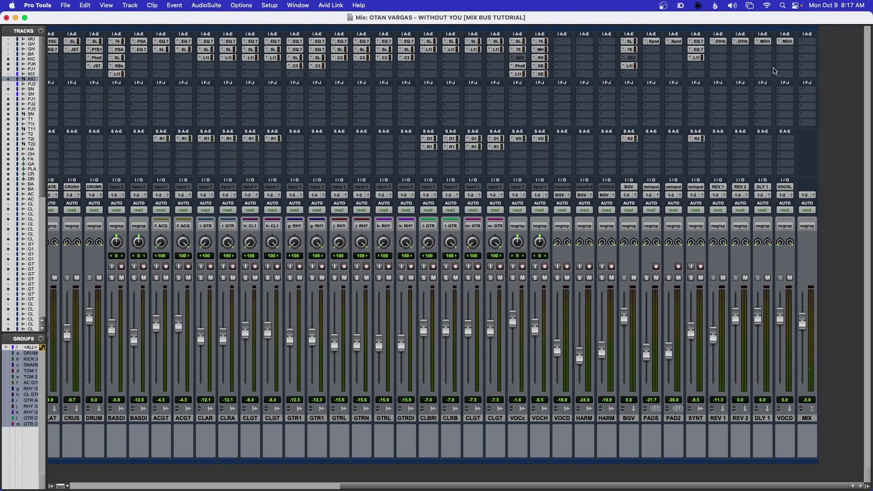
Insert CLA MixDown on the MIX track's first insert by searching 'cla mi'
{"action": "left_click", "coordinate": [807, 42]}
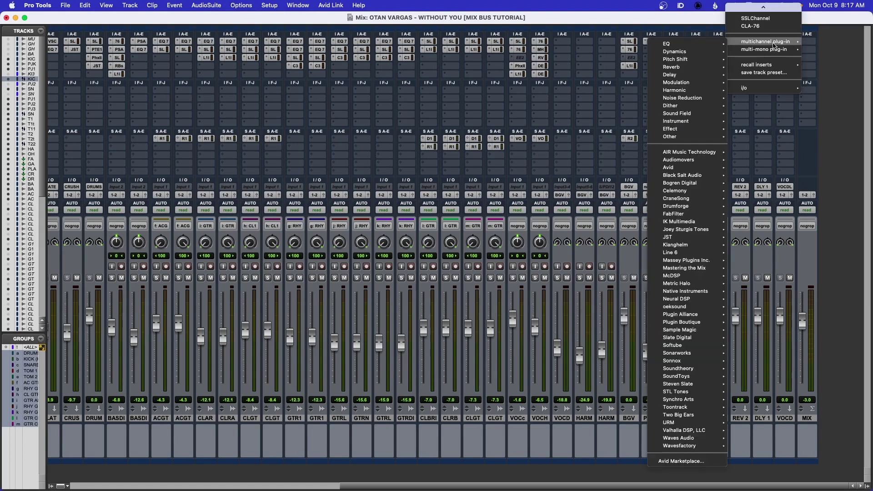
{"action": "mouse_move", "coordinate": [763, 7]}
{"action": "type", "text": "cla mi"}
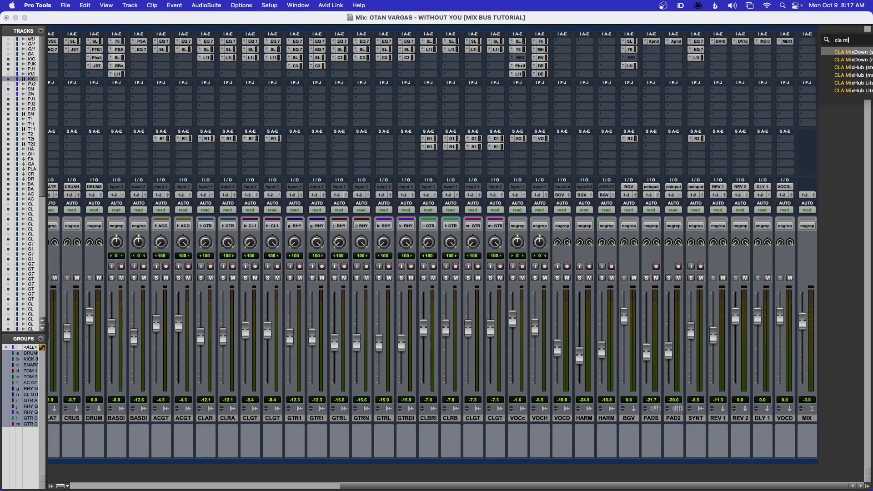
{"action": "key", "text": "Return"}
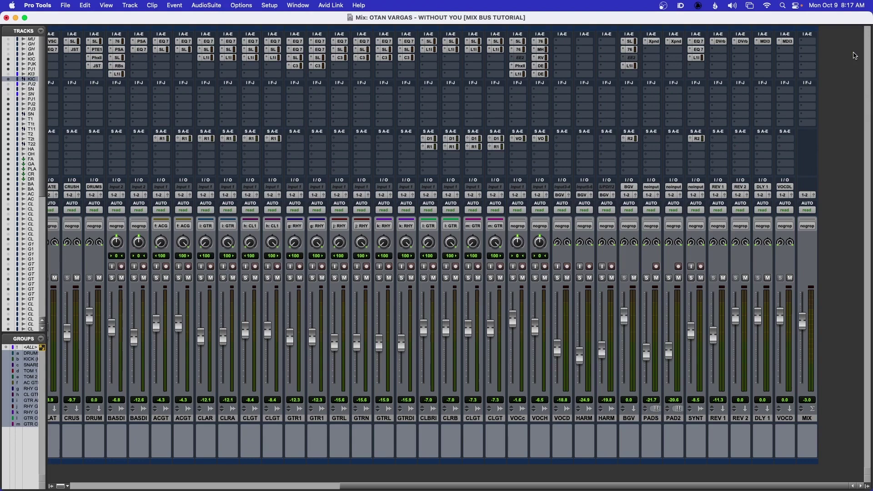
Switch off CLA MixDown's Bass and Treble sections
{"action": "left_click_drag", "start_coordinate": [486, 59], "coordinate": [428, 100]}
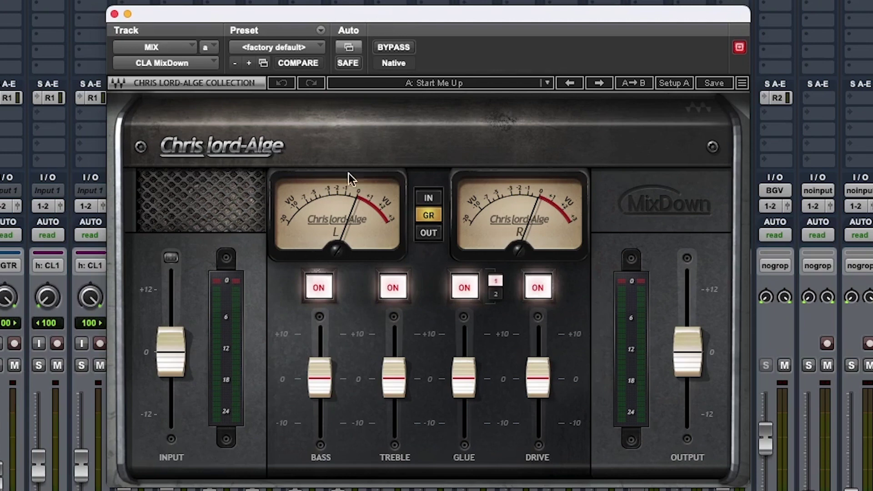
{"action": "left_click", "coordinate": [320, 287]}
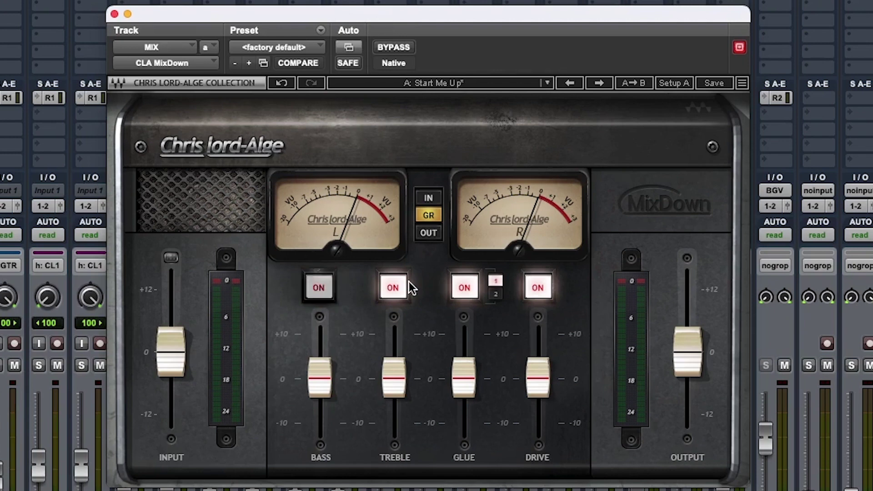
{"action": "left_click", "coordinate": [401, 284]}
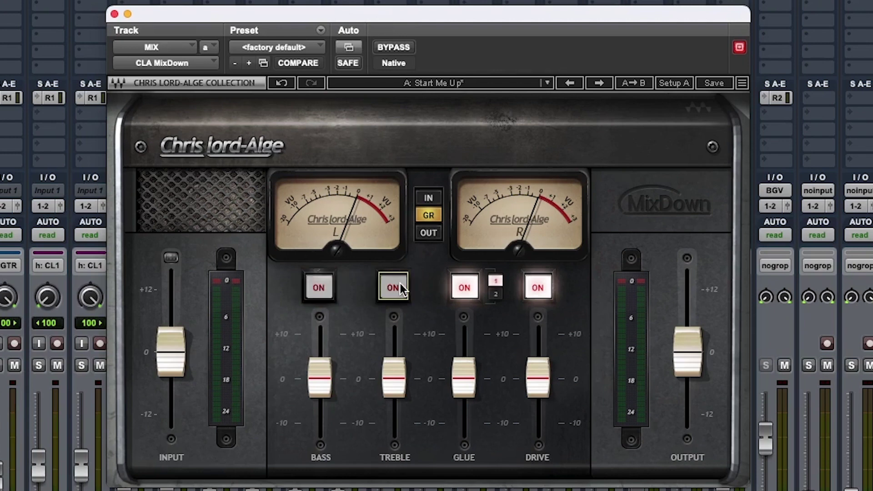
{"action": "mouse_move", "coordinate": [461, 377]}
{"action": "mouse_move", "coordinate": [549, 378]}
Set CLA MixDown's Glue fader to about -2.1 dB
{"action": "left_click_drag", "start_coordinate": [460, 16], "coordinate": [465, 12]}
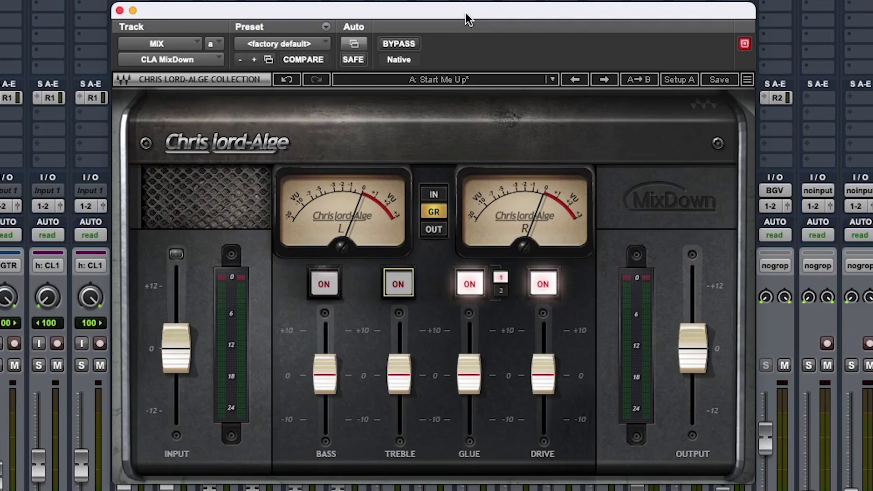
{"action": "left_click_drag", "start_coordinate": [469, 372], "coordinate": [469, 399]}
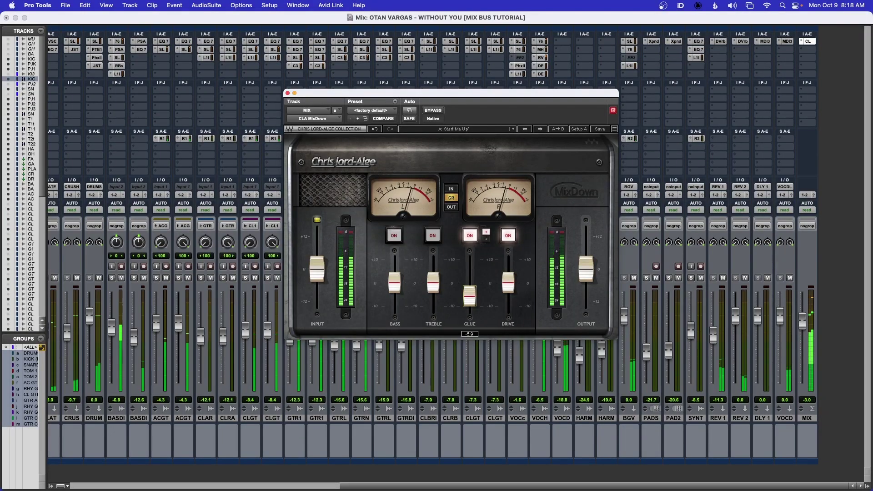
{"action": "left_click_drag", "start_coordinate": [469, 296], "coordinate": [470, 289]}
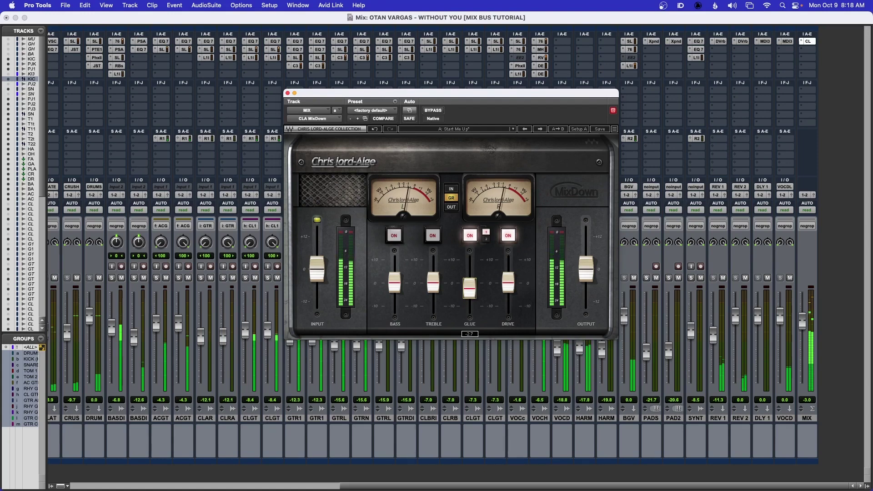
{"action": "left_click_drag", "start_coordinate": [469, 289], "coordinate": [469, 287]}
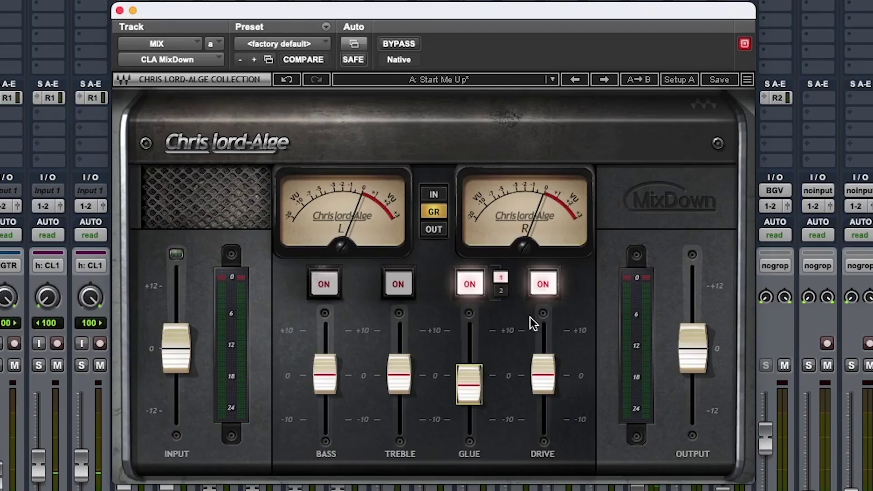
Raise CLA MixDown's Drive to about 1.0
{"action": "left_click", "coordinate": [542, 376]}
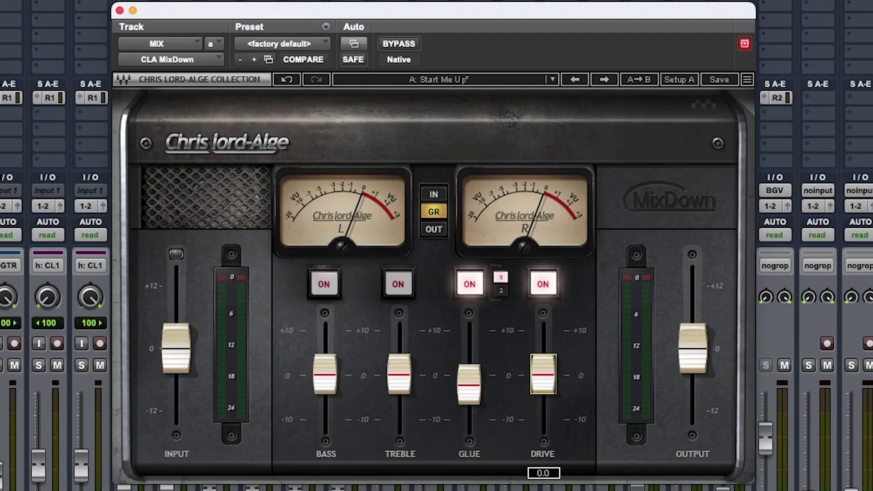
{"action": "left_click_drag", "start_coordinate": [542, 376], "coordinate": [547, 411]}
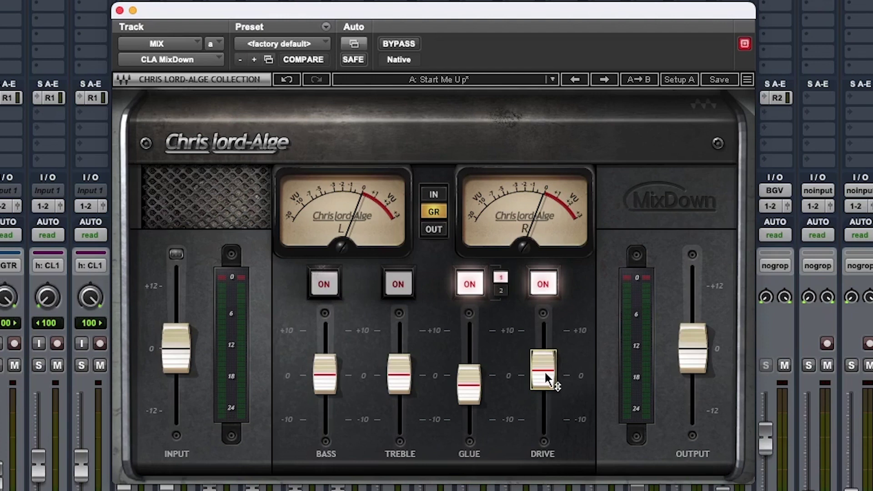
{"action": "left_click_drag", "start_coordinate": [548, 378], "coordinate": [544, 369]}
{"action": "left_click_drag", "start_coordinate": [438, 12], "coordinate": [438, 20]}
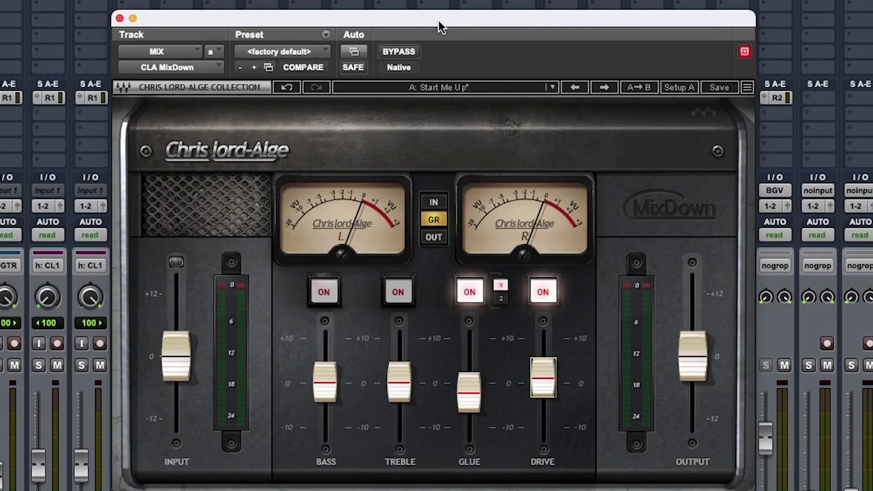
Toggle CLA MixDown's bypass twice to A/B the mix, ending with it active
{"action": "left_click", "coordinate": [398, 52]}
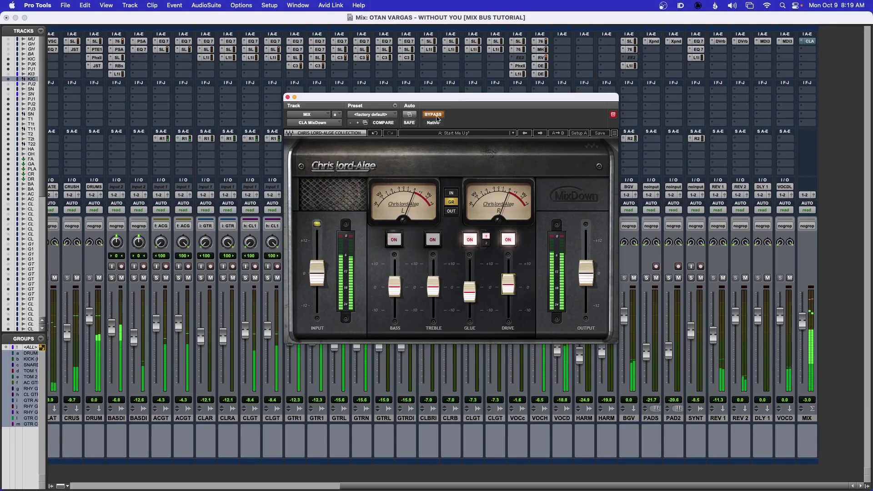
{"action": "left_click", "coordinate": [436, 118]}
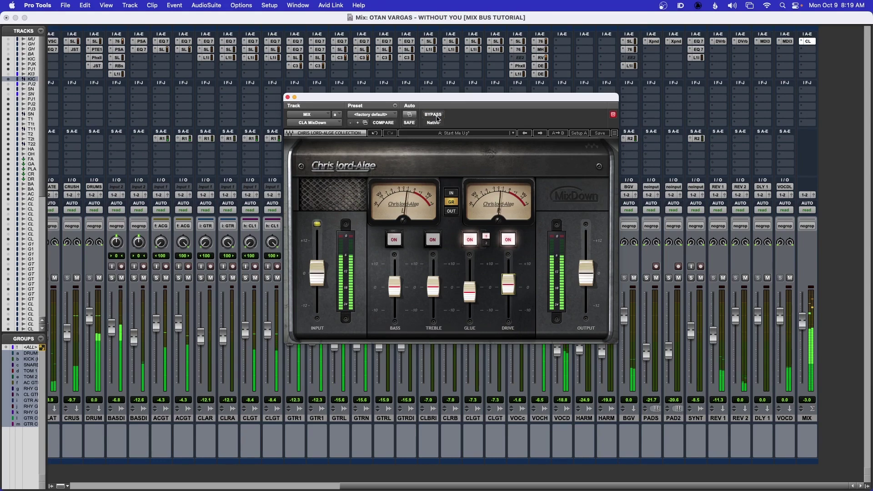
{"action": "left_click", "coordinate": [433, 115]}
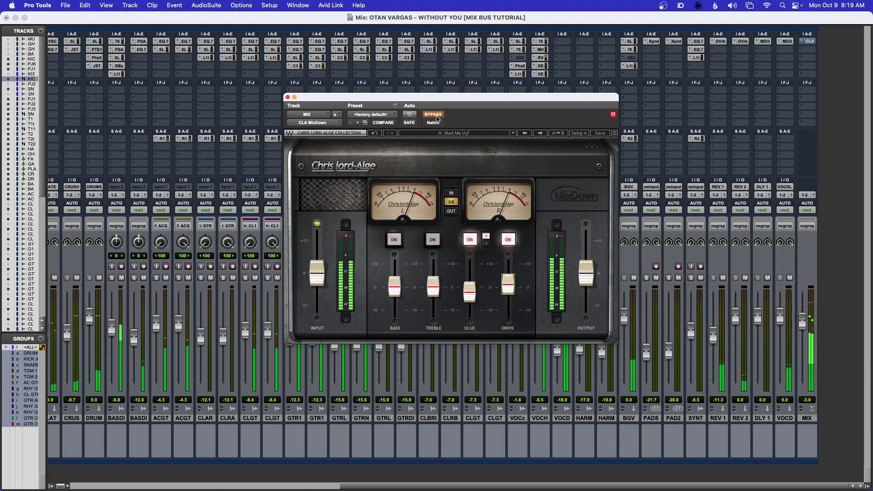
{"action": "left_click", "coordinate": [432, 114]}
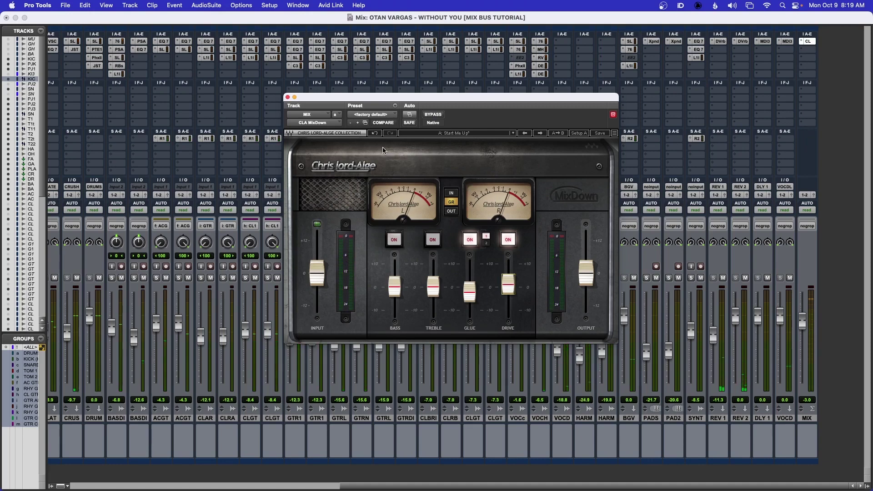
Close CLA MixDown and insert stereo Gullfoss on the next MIX insert via a 'gull' search
{"action": "left_click", "coordinate": [288, 97]}
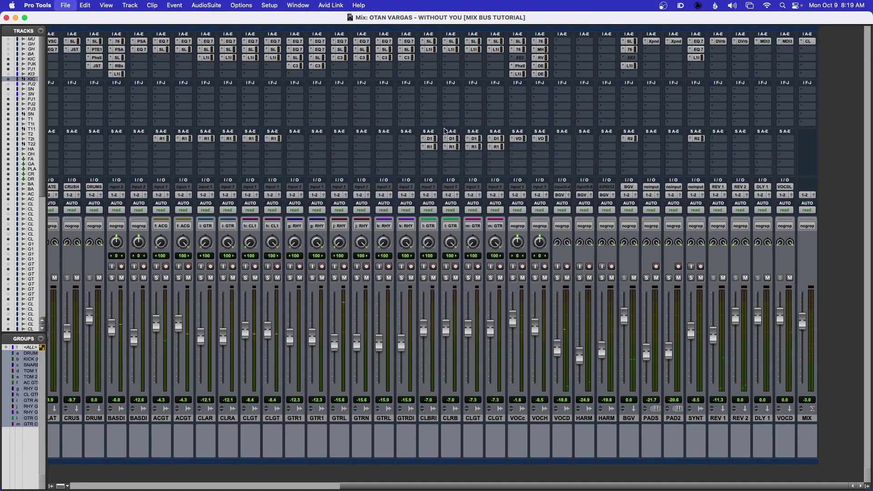
{"action": "left_click", "coordinate": [809, 52]}
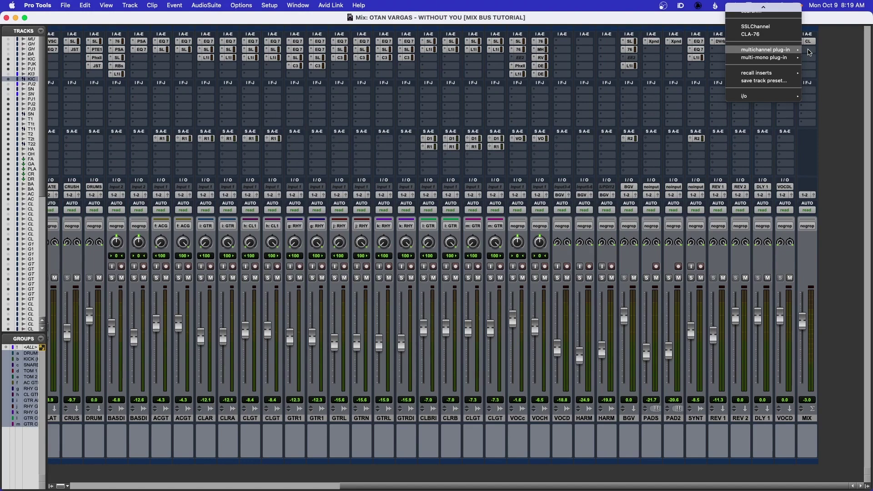
{"action": "mouse_move", "coordinate": [763, 7]}
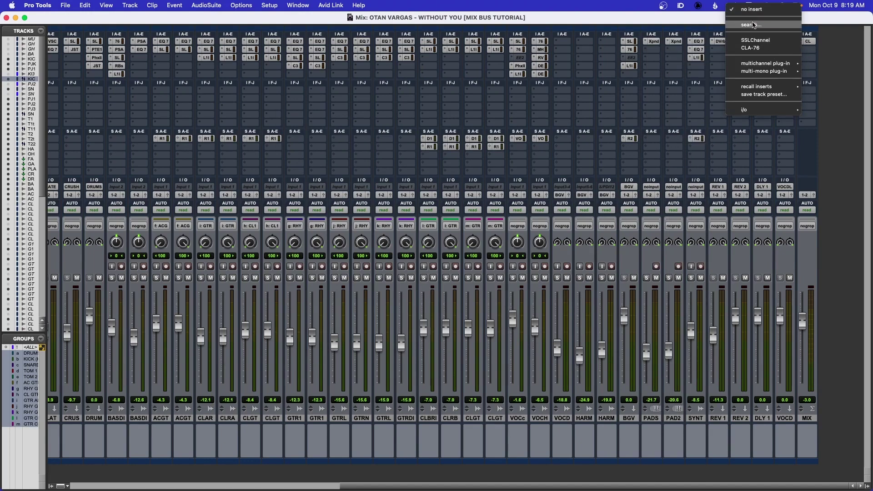
{"action": "left_click", "coordinate": [753, 25]}
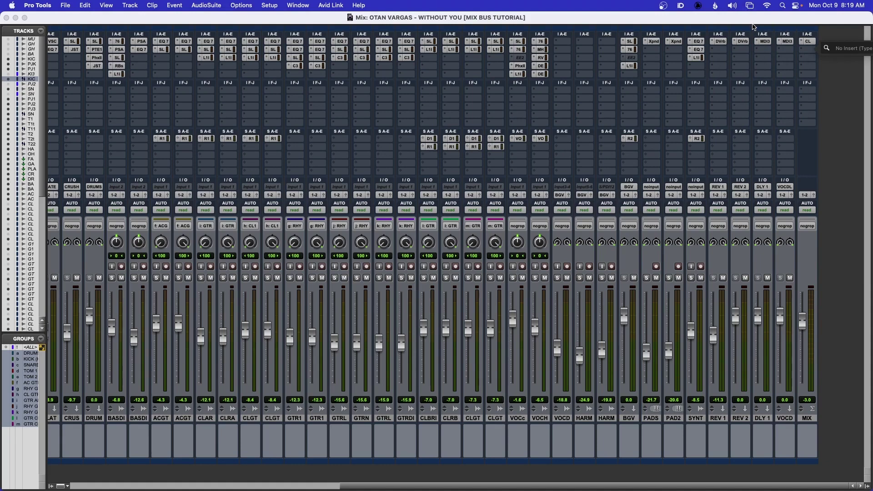
{"action": "type", "text": "gull"}
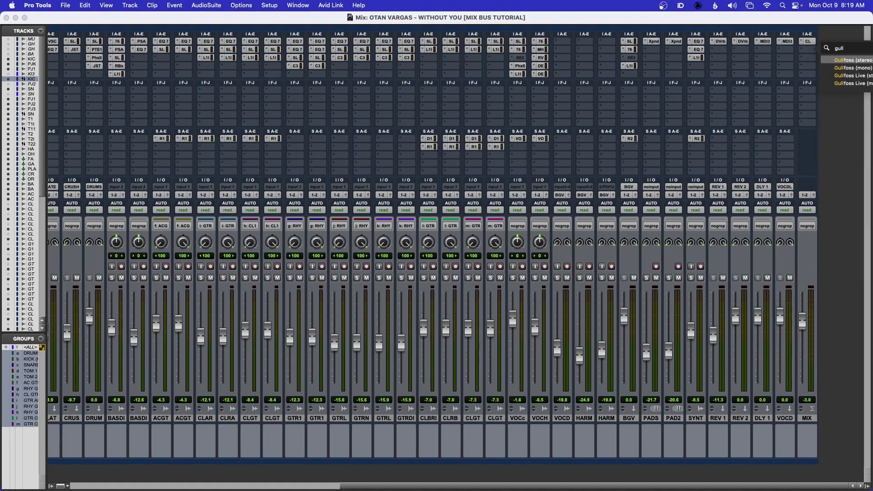
{"action": "left_click", "coordinate": [843, 61]}
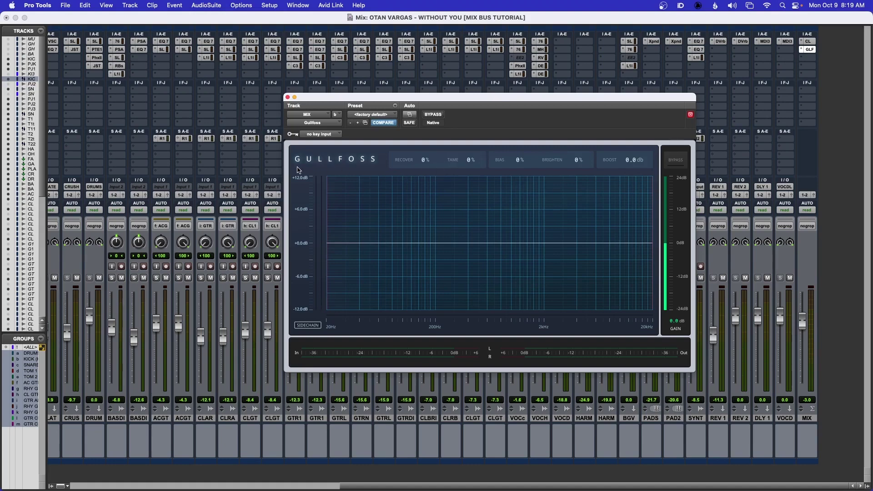
Set Gullfoss Recover and Tame to 20% each, then bypass it for comparison
{"action": "left_click_drag", "start_coordinate": [429, 100], "coordinate": [395, 124]}
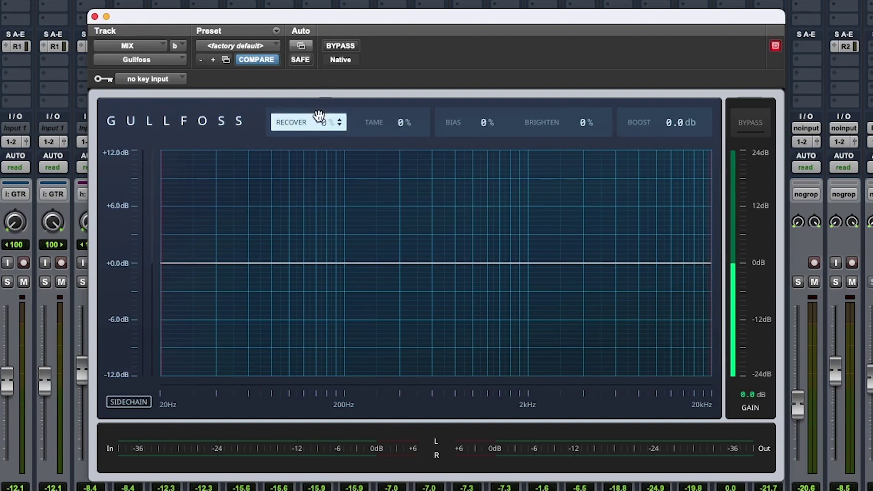
{"action": "left_click_drag", "start_coordinate": [322, 123], "coordinate": [322, 98]}
{"action": "left_click_drag", "start_coordinate": [400, 122], "coordinate": [373, 44]}
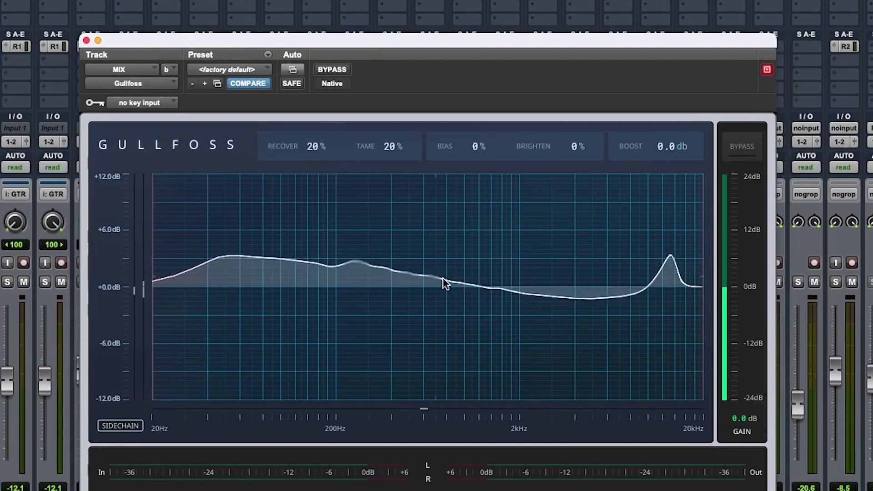
{"action": "left_click", "coordinate": [333, 69]}
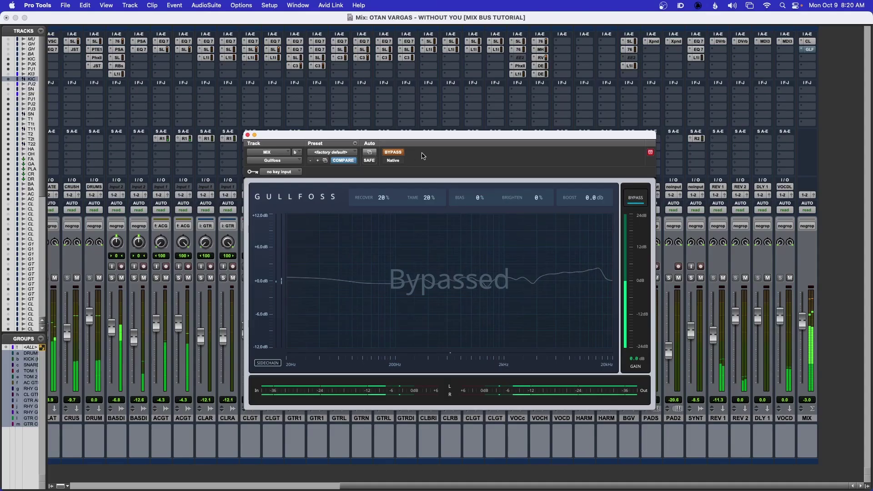
Toggle Gullfoss on and off to A/B the mix, leaving it active
{"action": "left_click", "coordinate": [393, 153]}
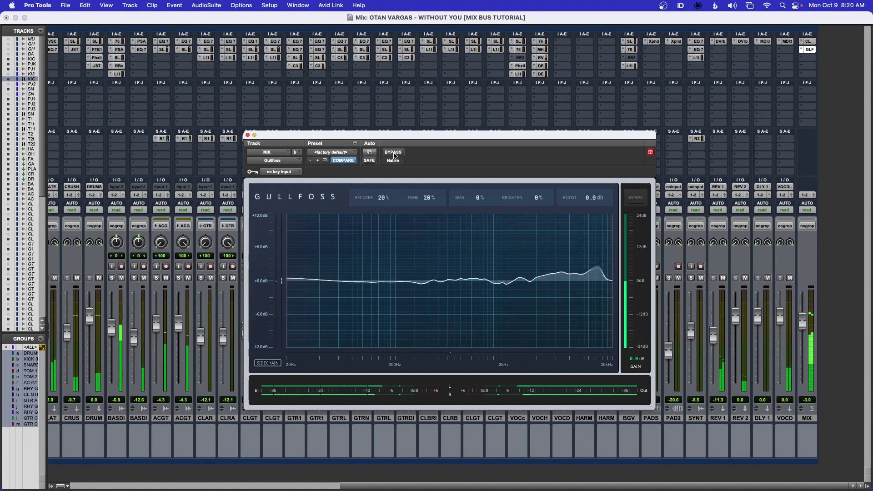
{"action": "left_click", "coordinate": [393, 153]}
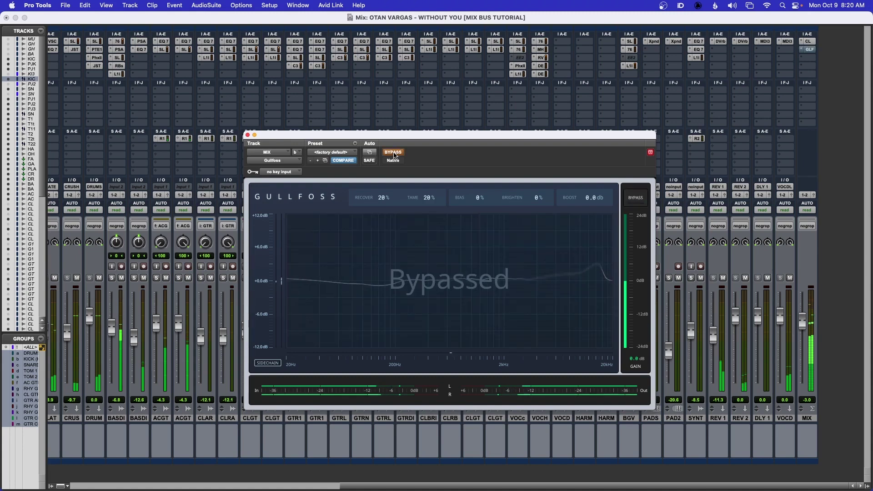
{"action": "left_click", "coordinate": [394, 153]}
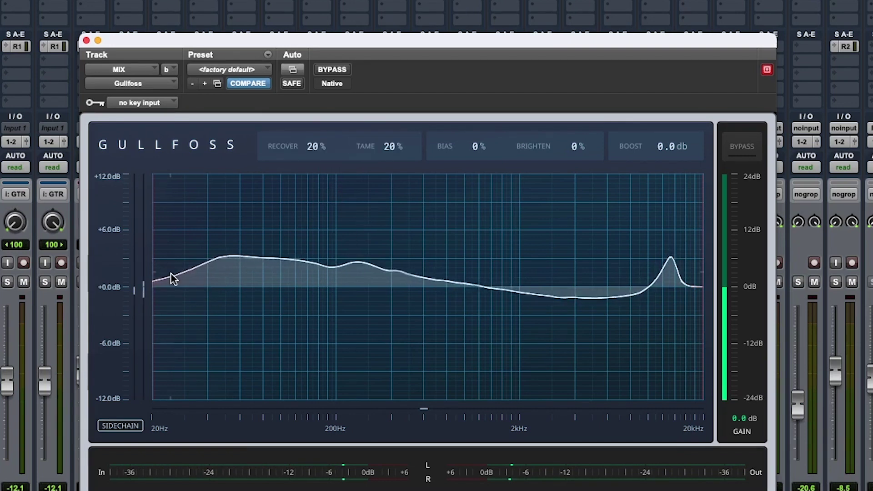
{"action": "mouse_move", "coordinate": [159, 259]}
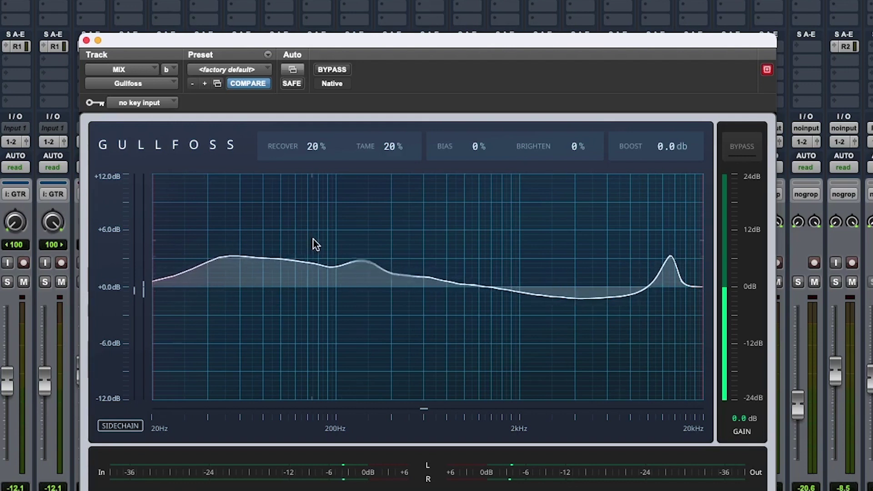
Bypass Gullfoss once more against the dry mix, then re-enable it
{"action": "left_click", "coordinate": [332, 69]}
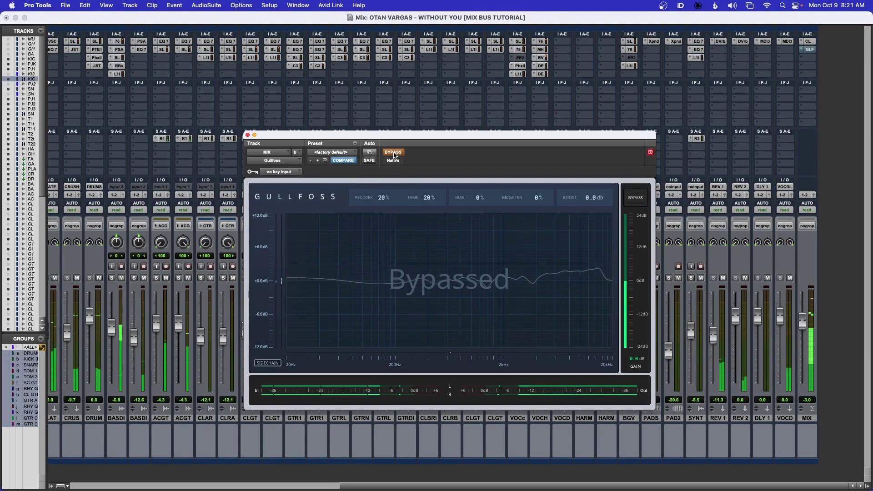
{"action": "left_click", "coordinate": [393, 152]}
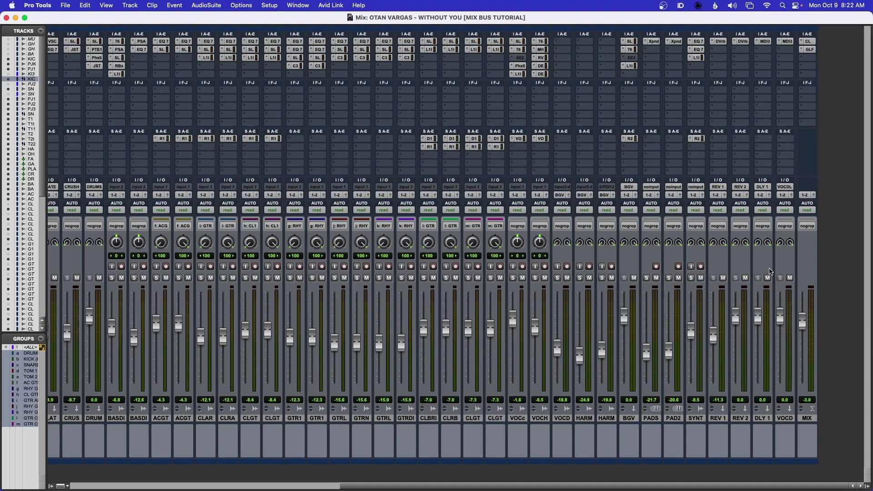
Insert Slate FG-X Virtual Mastering Console on the MIX bus, disable FG COMP, and push ITP toward hard
{"action": "left_click", "coordinate": [810, 64]}
{"action": "mouse_move", "coordinate": [765, 58]}
{"action": "mouse_move", "coordinate": [699, 354]}
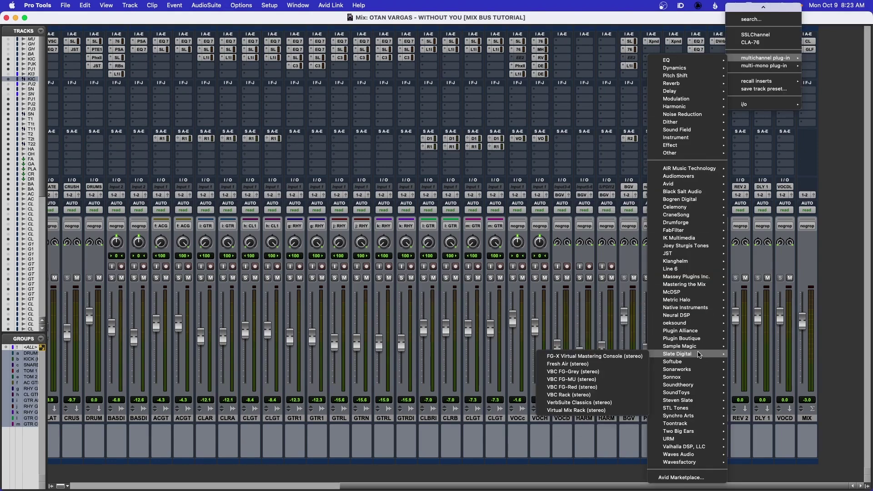
{"action": "left_click", "coordinate": [583, 357]}
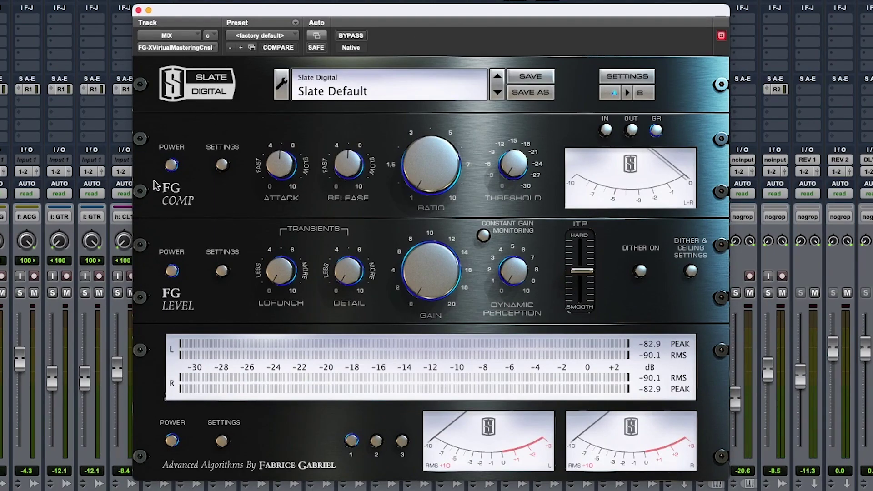
{"action": "left_click", "coordinate": [171, 165]}
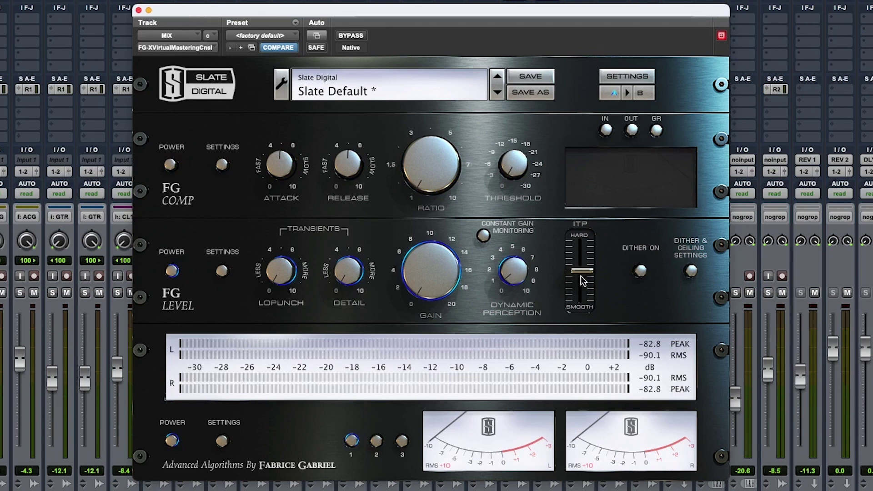
{"action": "left_click_drag", "start_coordinate": [582, 268], "coordinate": [581, 260]}
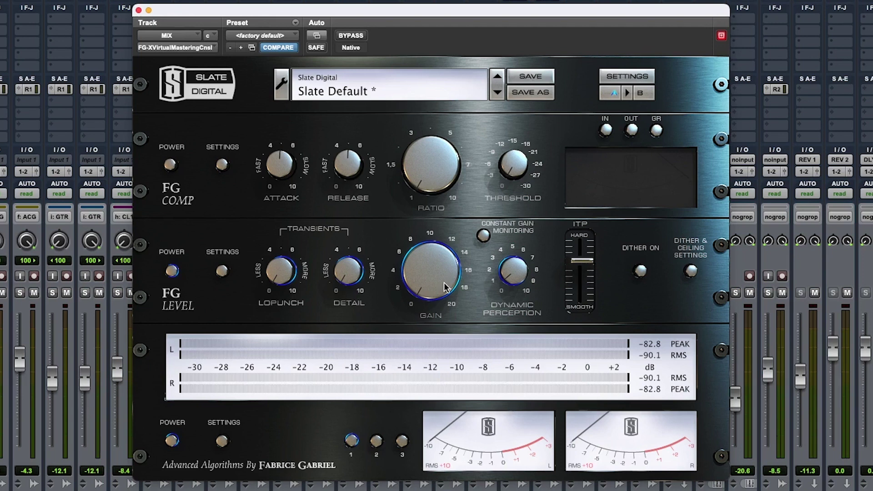
Audition FG-X with Constant Gain Monitoring on, then stop playback and switch it off
{"action": "left_click", "coordinate": [484, 236]}
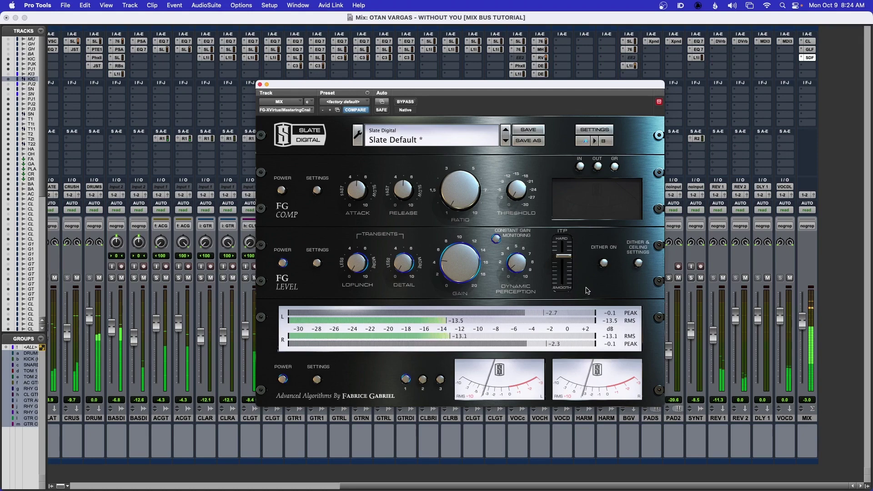
{"action": "key", "text": "space"}
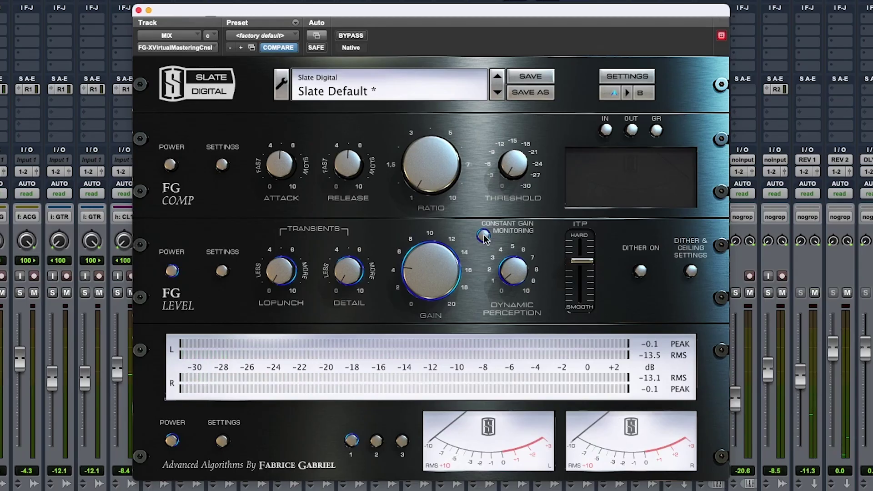
{"action": "left_click", "coordinate": [484, 235]}
Close the FG-X window and deactivate the FG-X insert on the MIX track
{"action": "left_click_drag", "start_coordinate": [422, 8], "coordinate": [417, 18]}
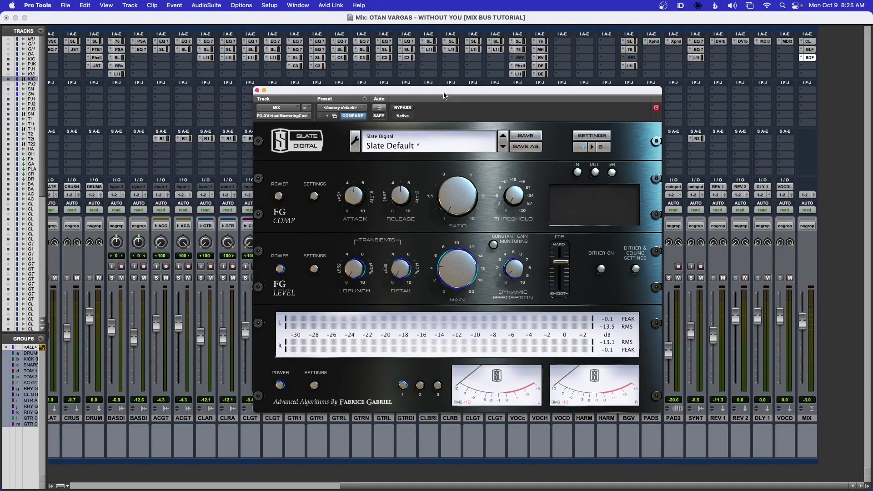
{"action": "left_click", "coordinate": [257, 90]}
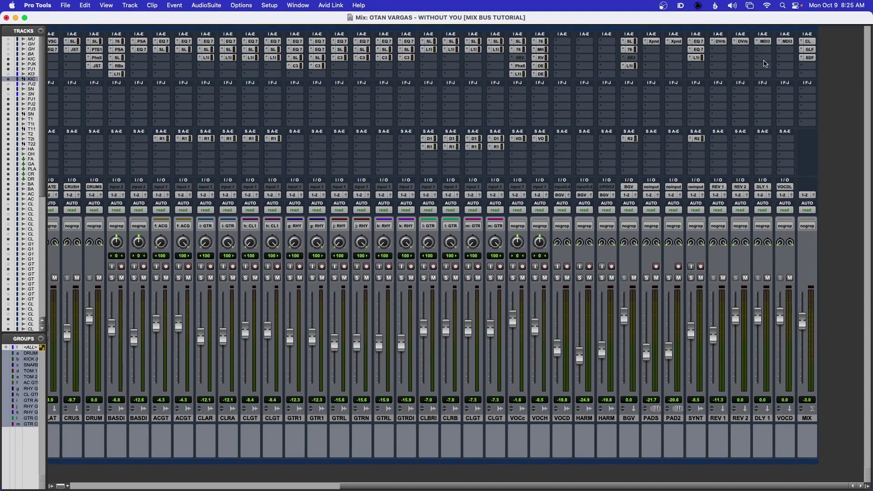
{"action": "left_click", "coordinate": [810, 59], "text": "ctrl+super"}
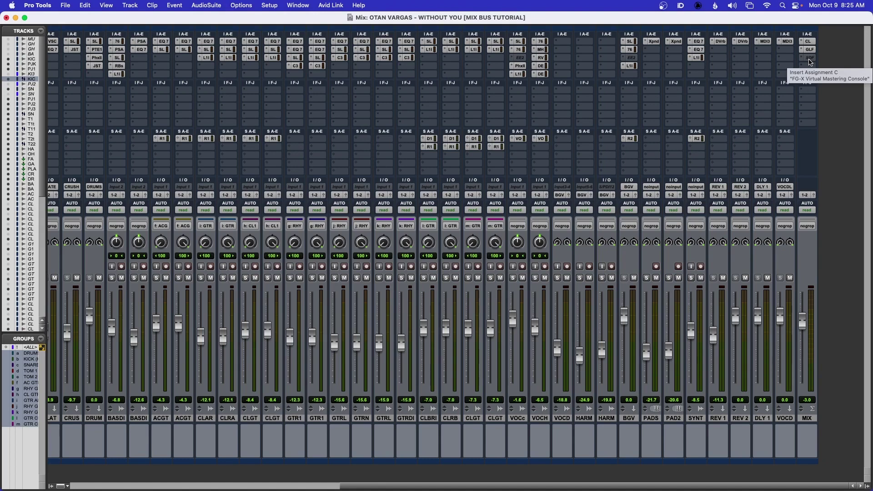
Reopen FG-X, bypass it, close the window, and re-enable the MIX track's FG-X insert
{"action": "left_click", "coordinate": [810, 58]}
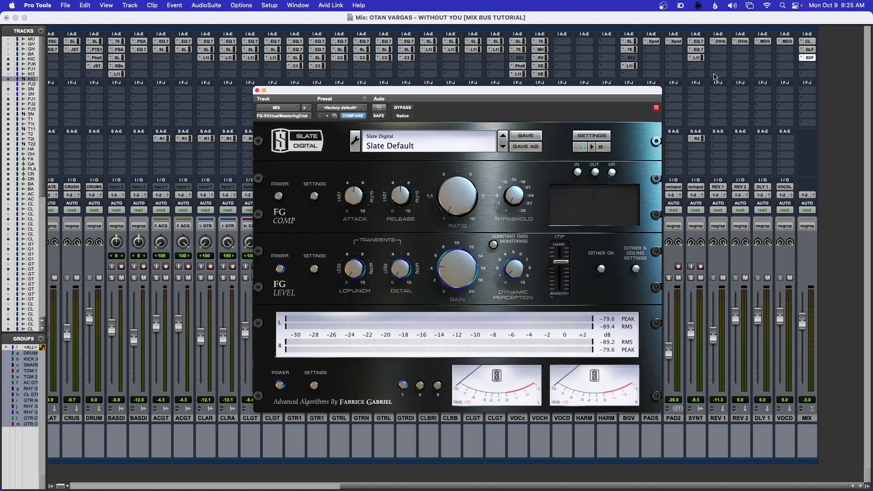
{"action": "left_click", "coordinate": [408, 108]}
{"action": "left_click", "coordinate": [257, 91]}
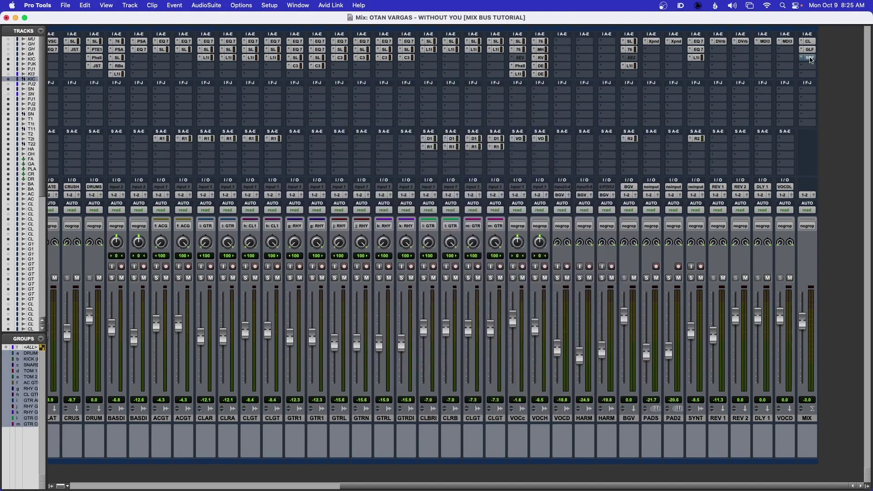
{"action": "left_click", "coordinate": [809, 58], "text": "super"}
Toggle the MIX track's FG-X insert off and on, then reopen it and make the plug-in inactive
{"action": "left_click", "coordinate": [808, 59], "text": "super"}
{"action": "left_click", "coordinate": [808, 59], "text": "super"}
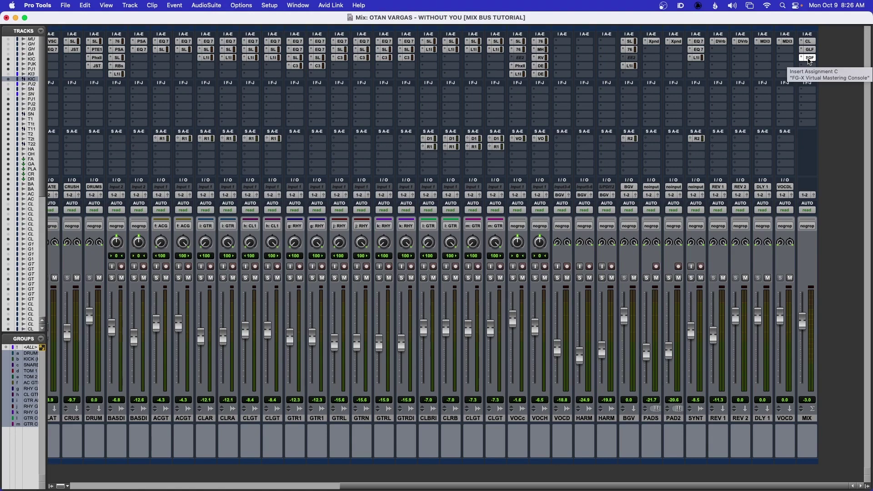
{"action": "left_click", "coordinate": [811, 59], "text": "ctrl+super"}
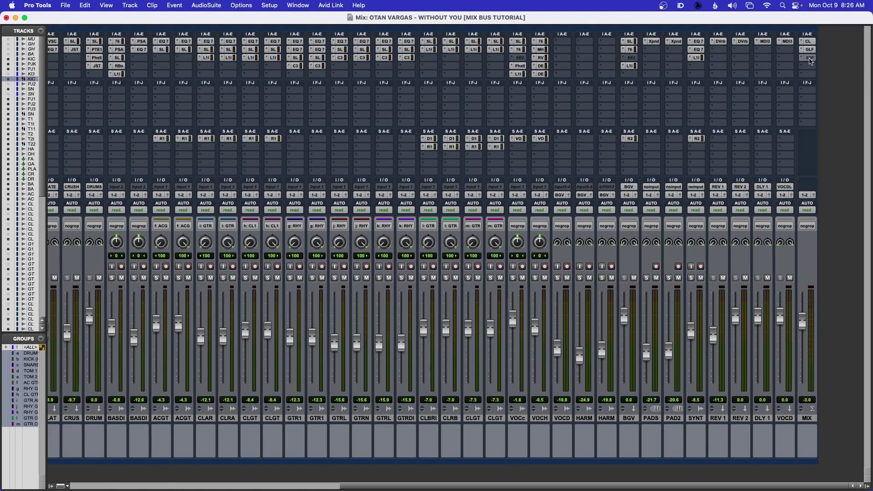
{"action": "left_click", "coordinate": [809, 60], "text": "ctrl+super"}
{"action": "left_click", "coordinate": [808, 59]}
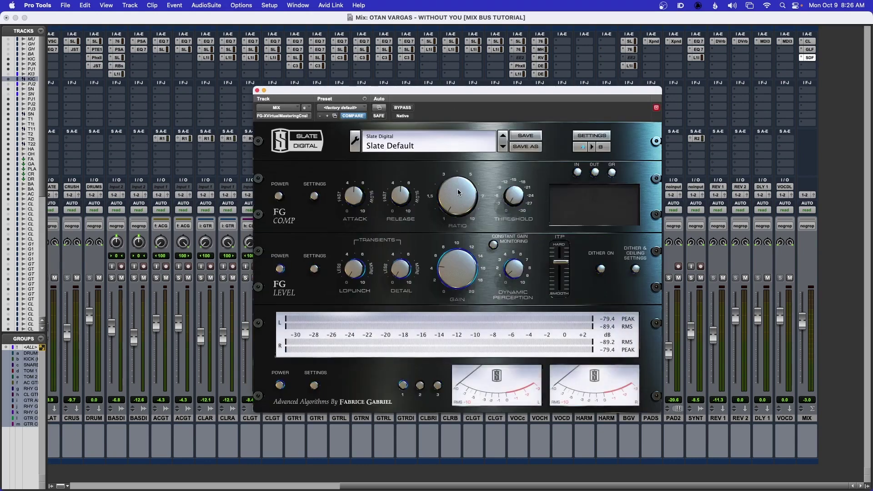
{"action": "left_click", "coordinate": [808, 60], "text": "ctrl+super"}
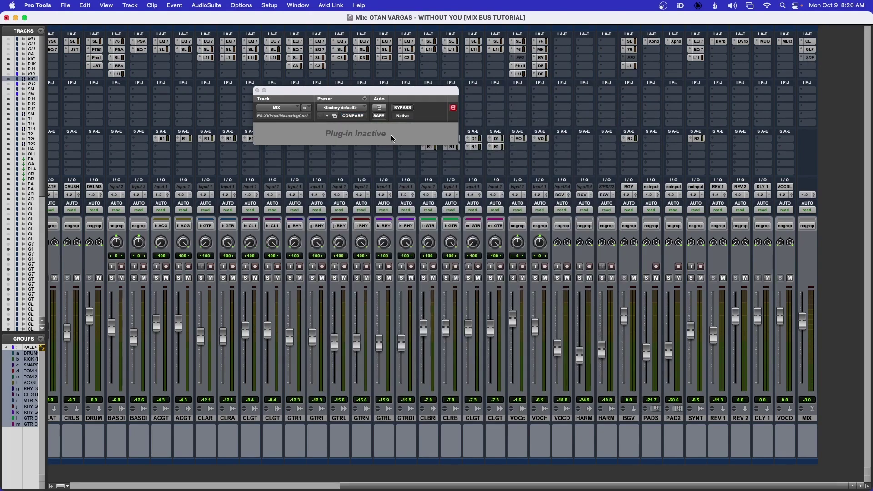
Close the inactive FG-X plug-in window
{"action": "left_click", "coordinate": [256, 91]}
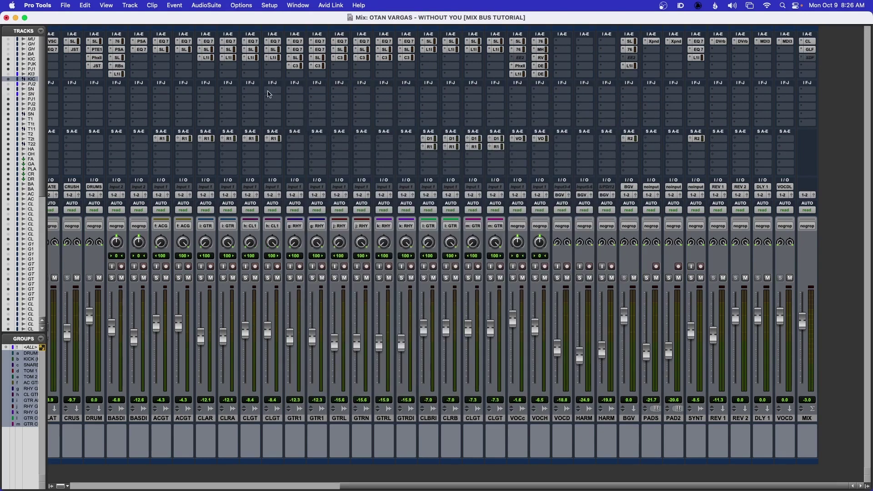